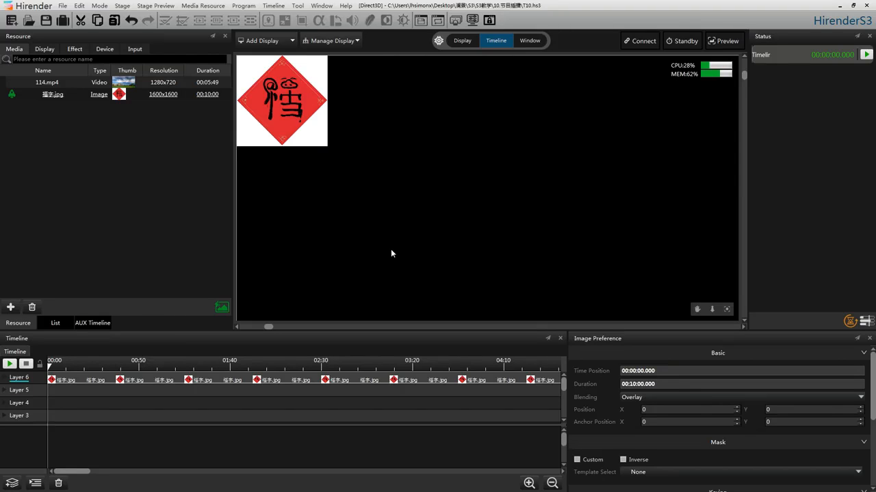
Add an auxiliary timeline and open it for editing alongside the main timeline
{"action": "left_click", "coordinate": [93, 323]}
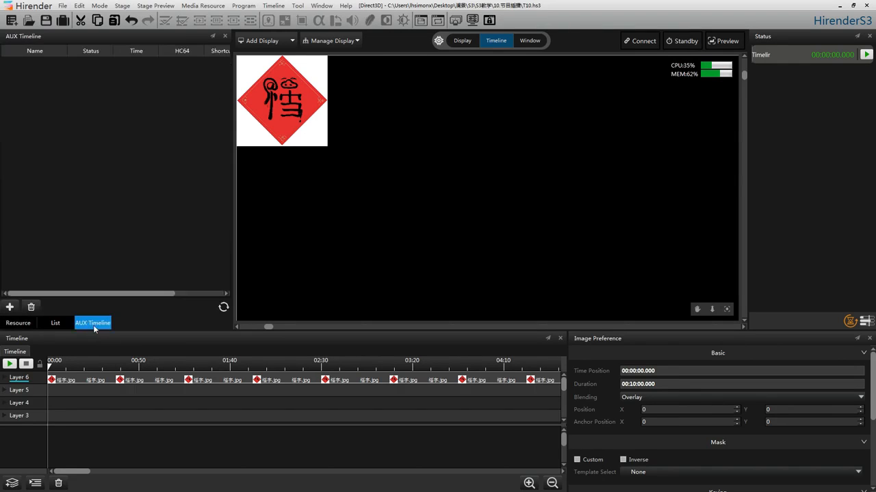
{"action": "right_click", "coordinate": [87, 110]}
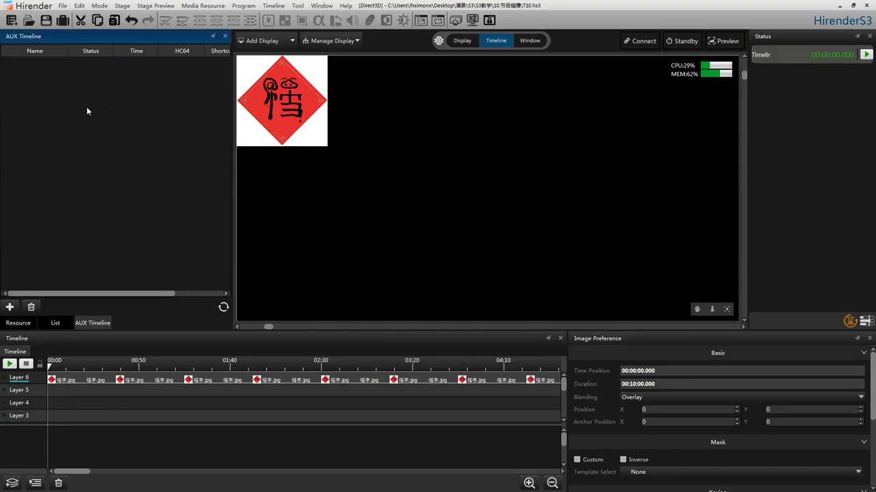
{"action": "left_click", "coordinate": [100, 115]}
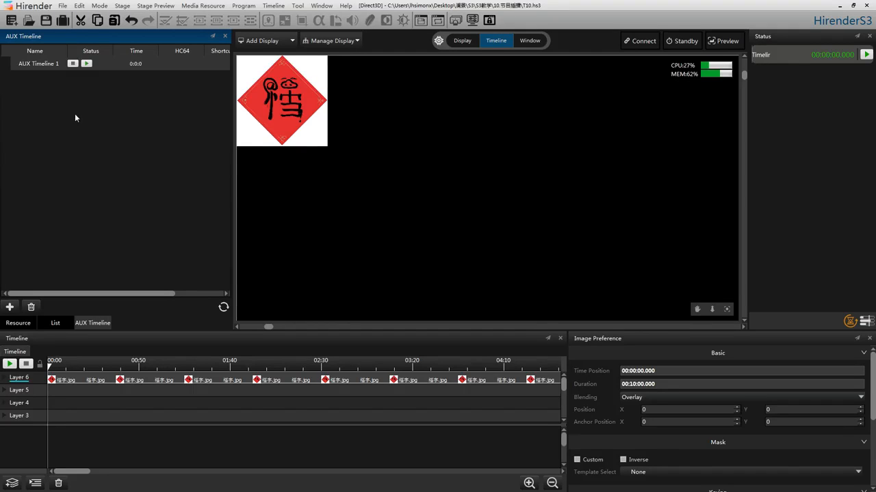
{"action": "left_click", "coordinate": [108, 69]}
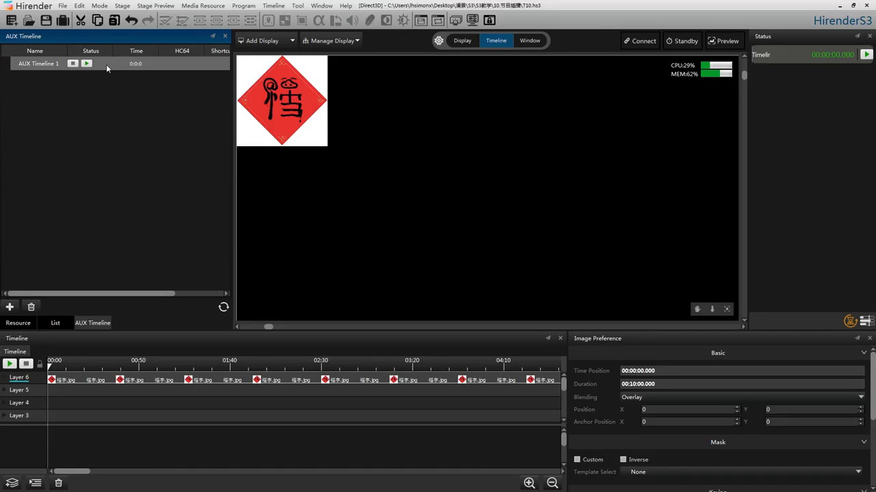
{"action": "double_click", "coordinate": [106, 64]}
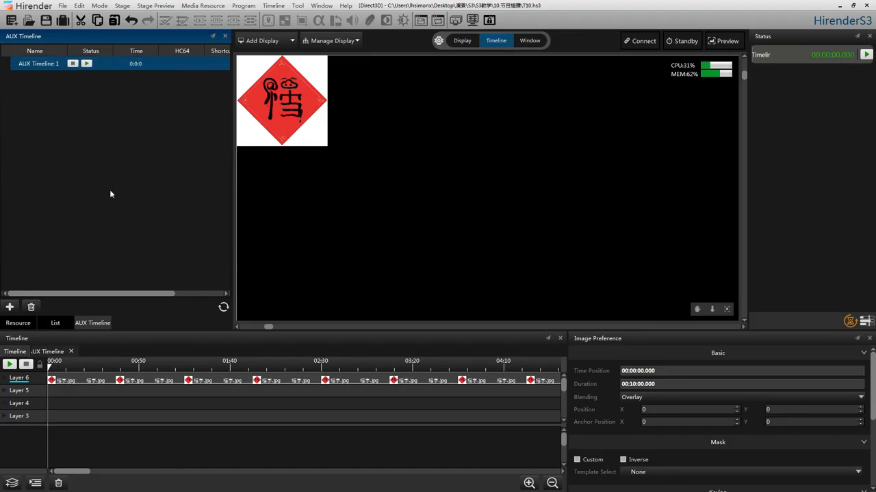
{"action": "left_click", "coordinate": [47, 353]}
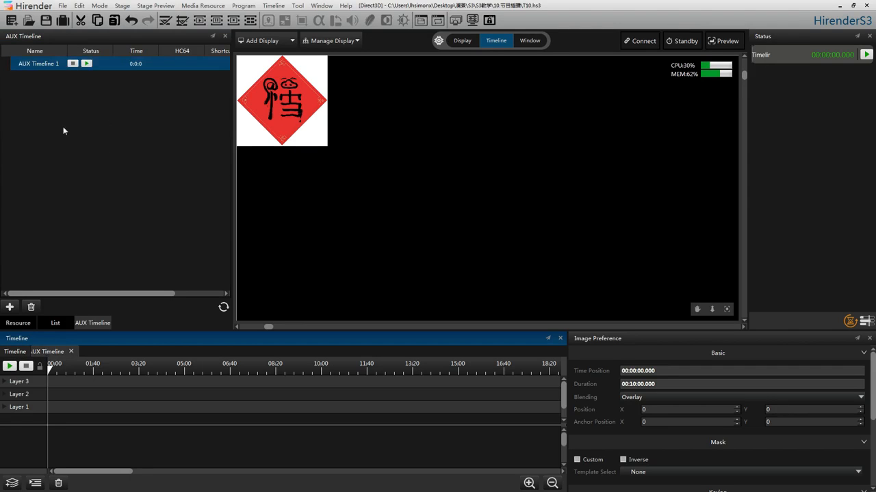
Place 114.mp4 at the start of Layer 3 in the AUX timeline and extend its duration to about 10 minutes
{"action": "left_click", "coordinate": [18, 323]}
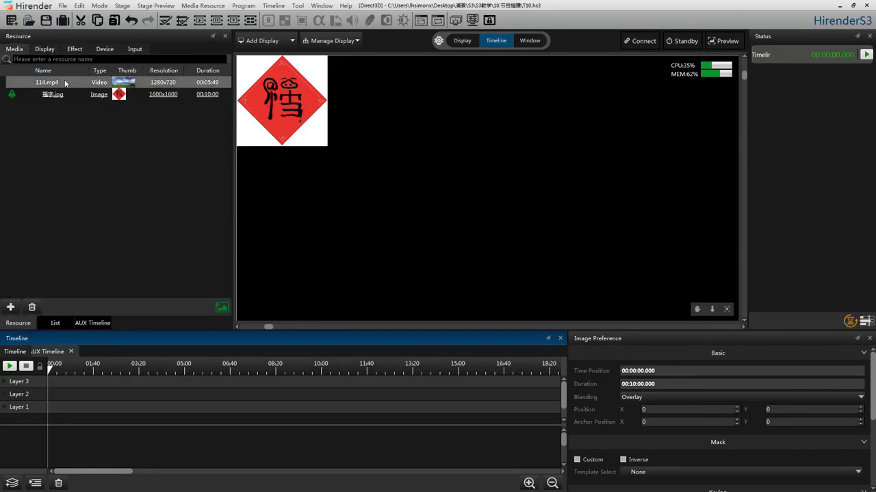
{"action": "left_click_drag", "start_coordinate": [63, 84], "coordinate": [68, 383]}
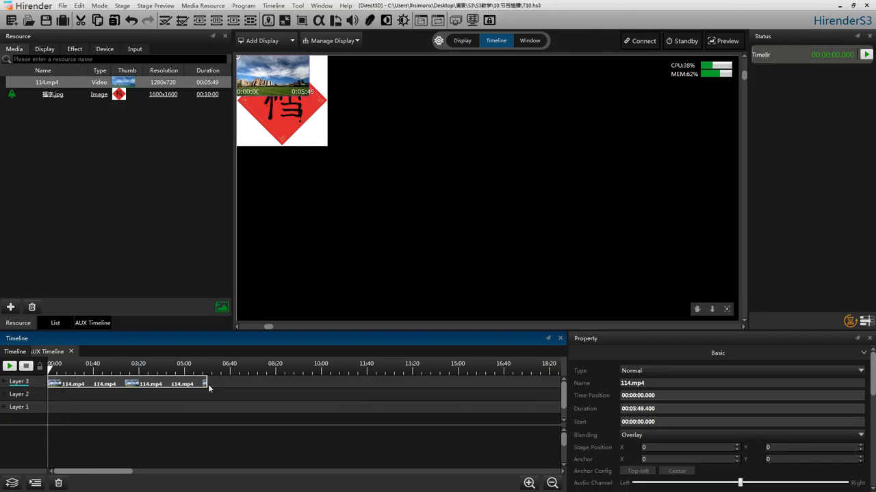
{"action": "left_click_drag", "start_coordinate": [207, 383], "coordinate": [321, 390]}
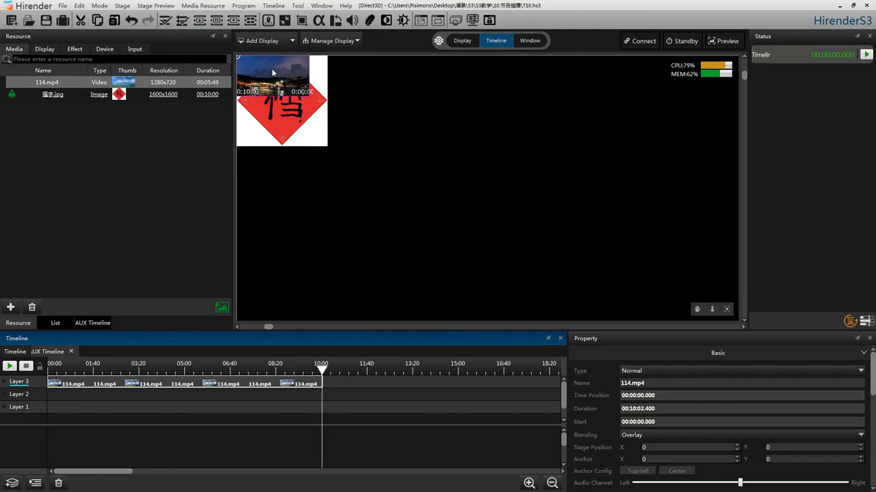
Move the video on the stage away from the image, to about X 3320, Y 696, and play the AUX timeline
{"action": "left_click_drag", "start_coordinate": [272, 69], "coordinate": [353, 91]}
{"action": "left_click", "coordinate": [10, 367]}
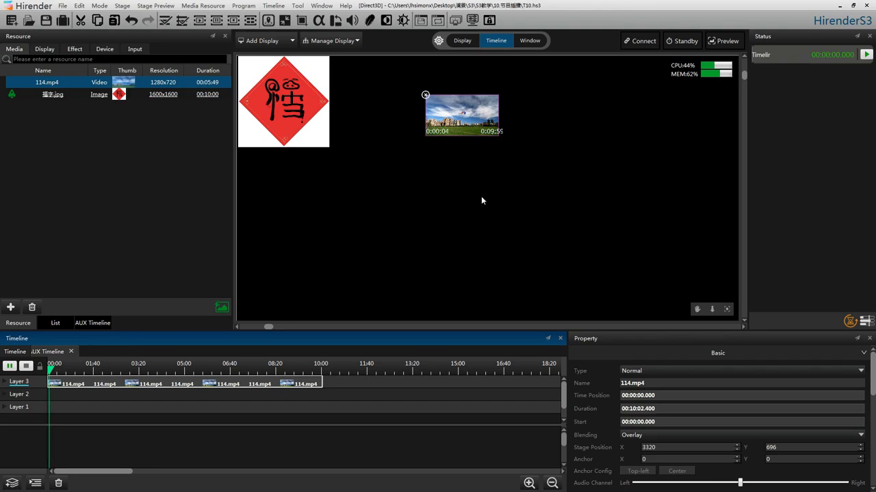
Play, stop and restart the main timeline while the AUX timeline runs, and stop the AUX timeline
{"action": "left_click", "coordinate": [15, 352]}
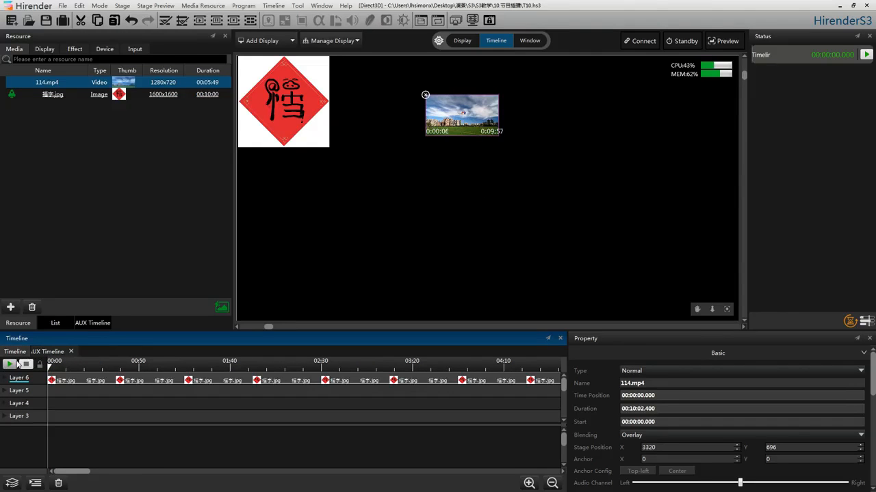
{"action": "left_click", "coordinate": [10, 364]}
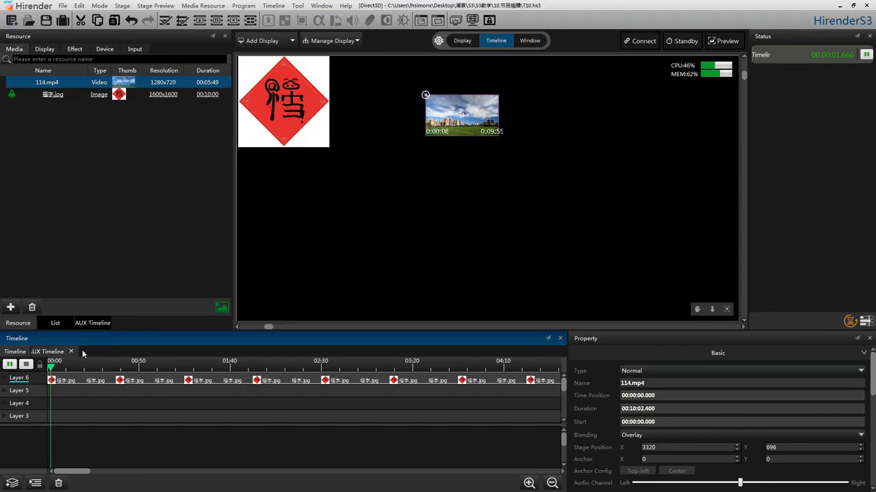
{"action": "left_click", "coordinate": [26, 365]}
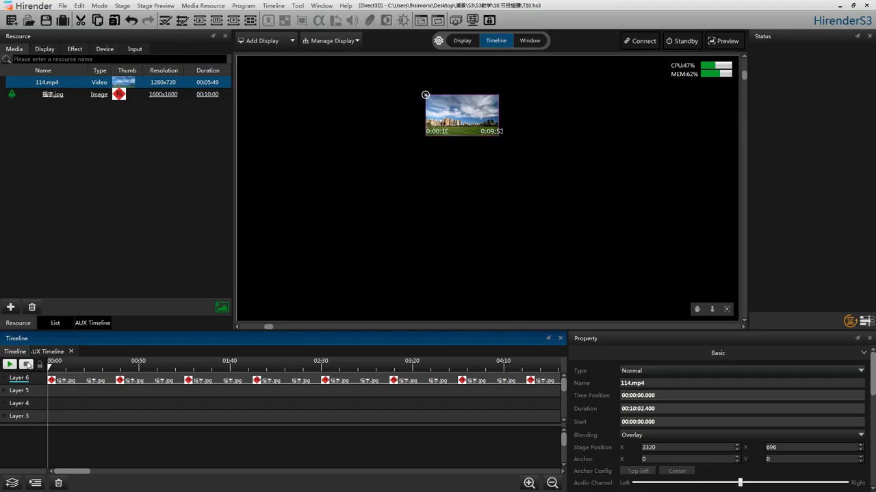
{"action": "key", "text": "space"}
{"action": "left_click", "coordinate": [52, 354]}
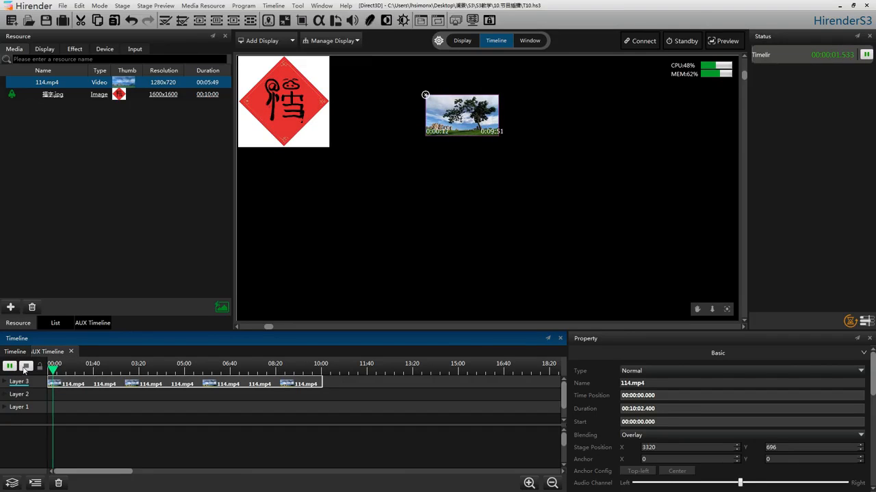
{"action": "left_click", "coordinate": [26, 366]}
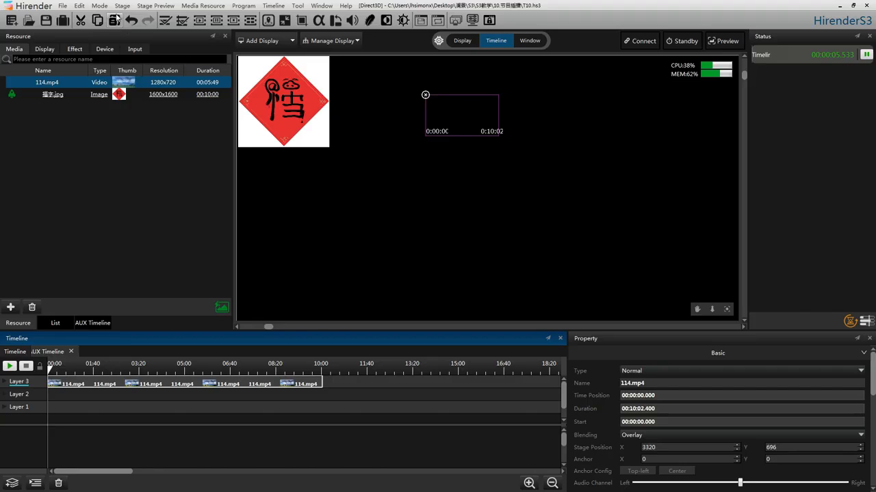
Set a as the keyboard trigger of AUX Timeline 1 and test starting and stopping playback with it
{"action": "left_click", "coordinate": [93, 322]}
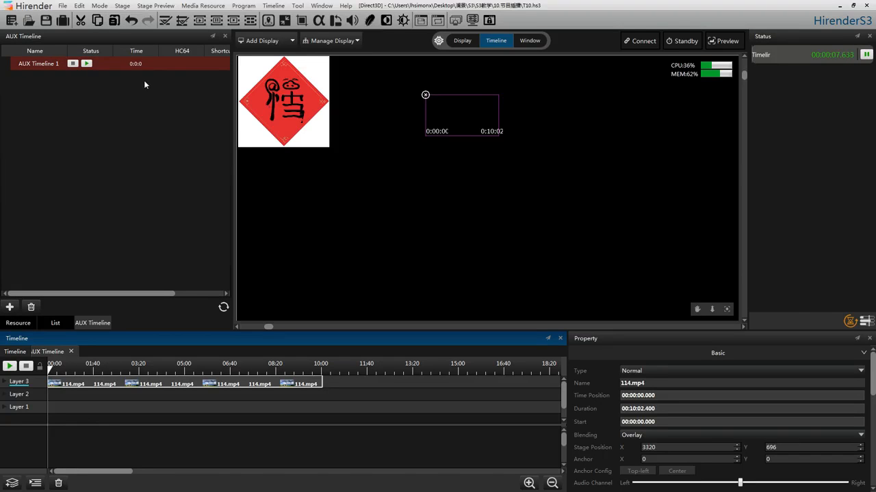
{"action": "right_click", "coordinate": [150, 60]}
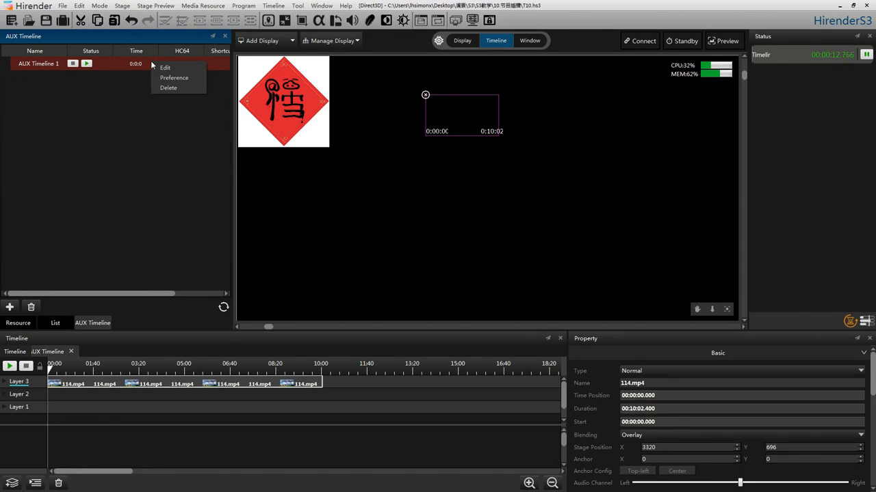
{"action": "left_click", "coordinate": [179, 77]}
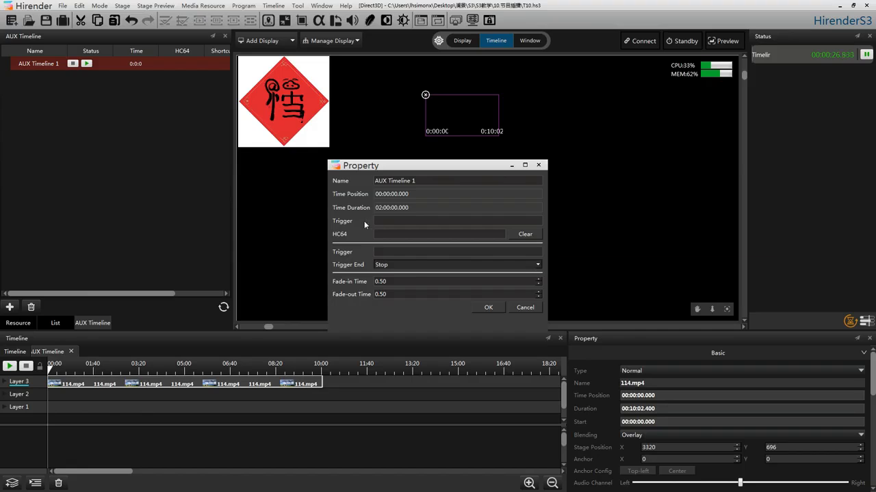
{"action": "left_click", "coordinate": [405, 222]}
{"action": "type", "text": "a"}
{"action": "left_click", "coordinate": [488, 309]}
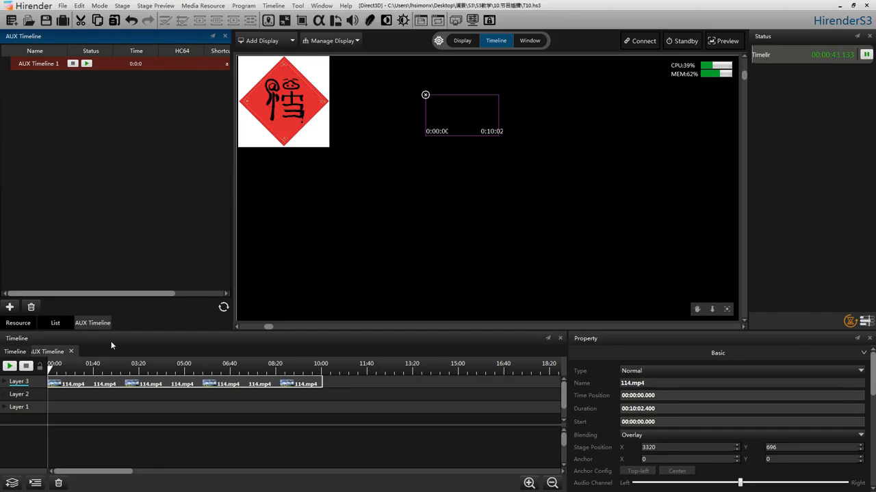
{"action": "key", "text": "a"}
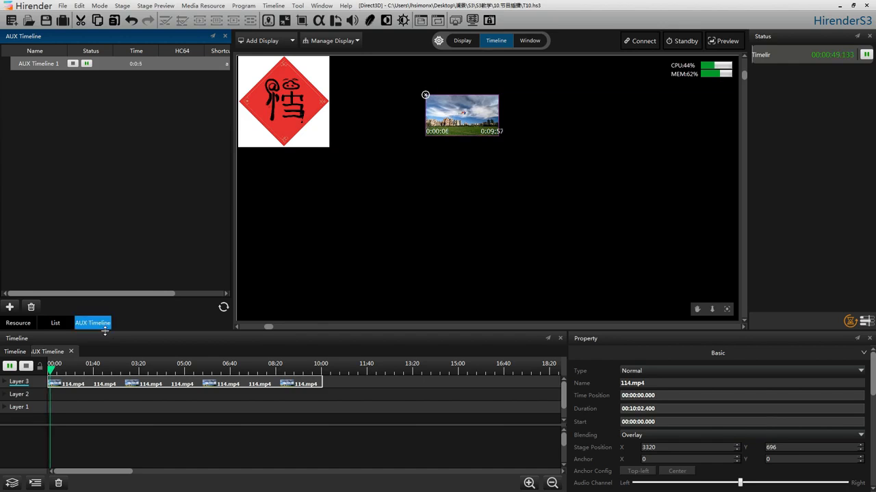
{"action": "key", "text": "a"}
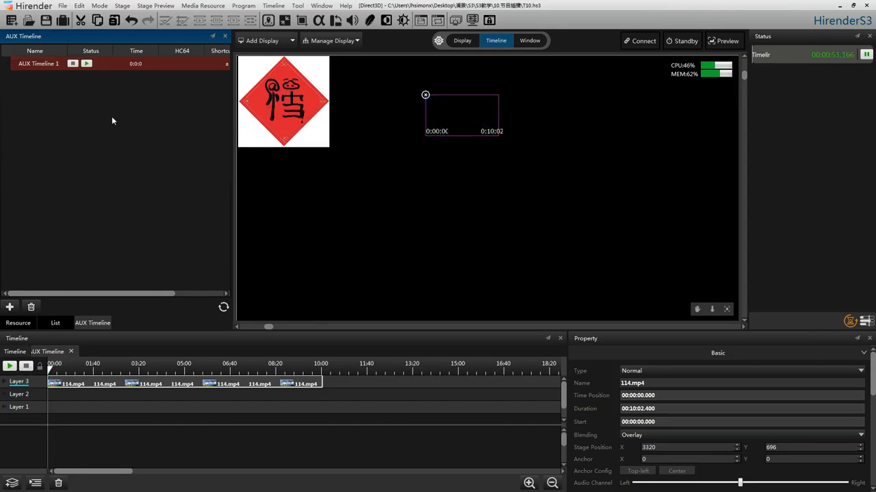
Remove the keyboard trigger from the properties of AUX Timeline 1
{"action": "right_click", "coordinate": [148, 67]}
{"action": "left_click", "coordinate": [164, 85]}
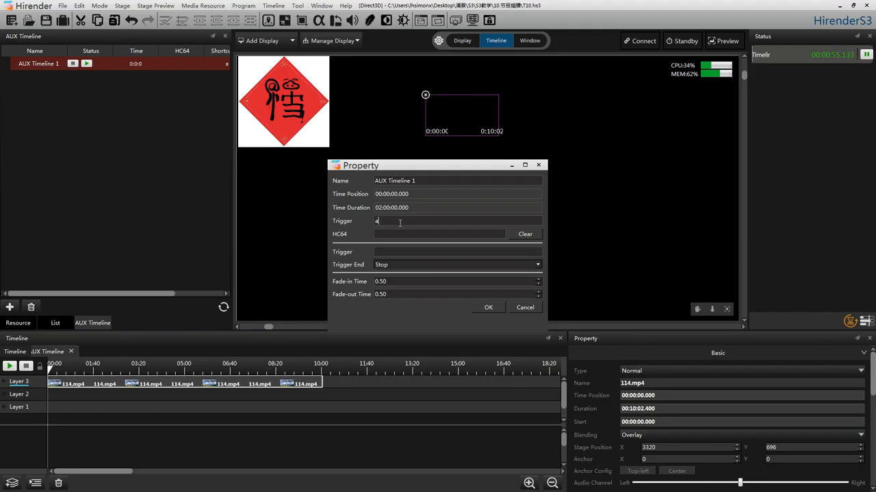
{"action": "key", "text": "BackSpace"}
{"action": "left_click", "coordinate": [489, 307]}
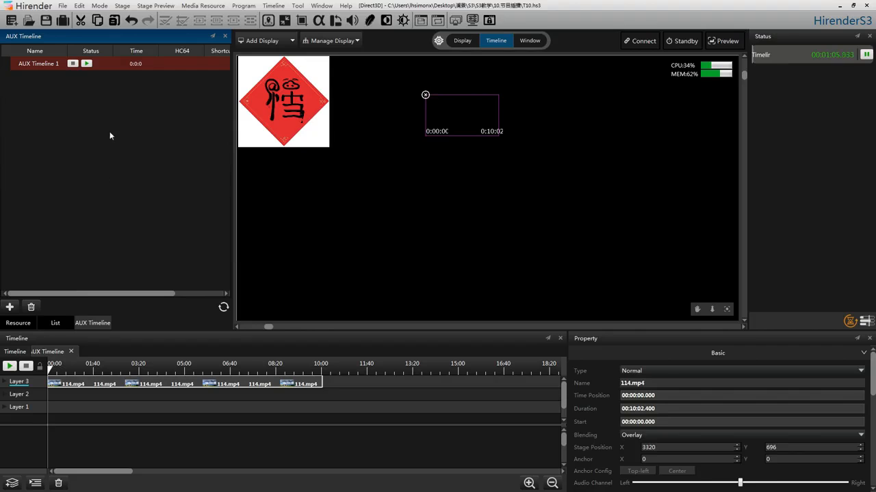
Add a Normal input resource named f1 with a limit of 1
{"action": "left_click", "coordinate": [27, 319]}
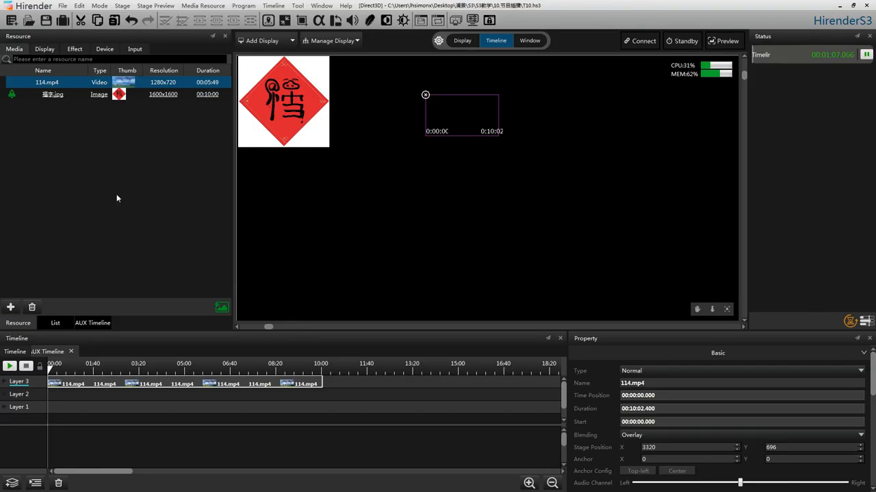
{"action": "left_click", "coordinate": [132, 51]}
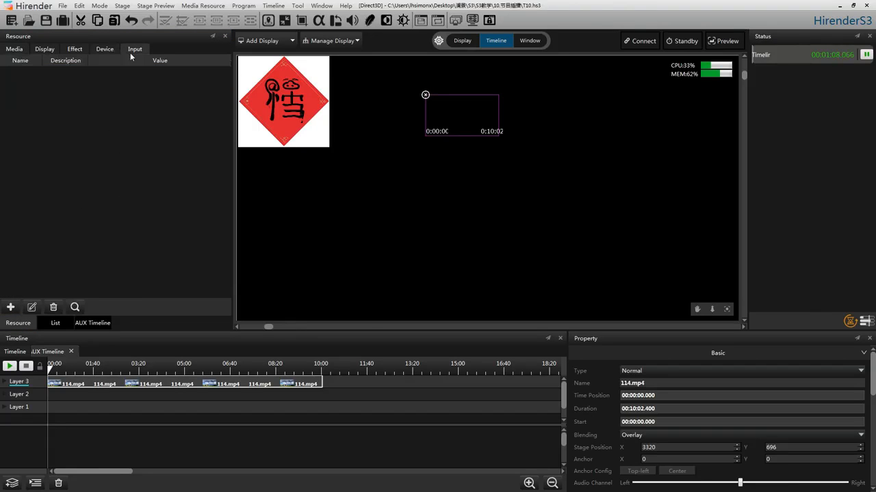
{"action": "left_click", "coordinate": [10, 307]}
{"action": "left_click", "coordinate": [26, 314]}
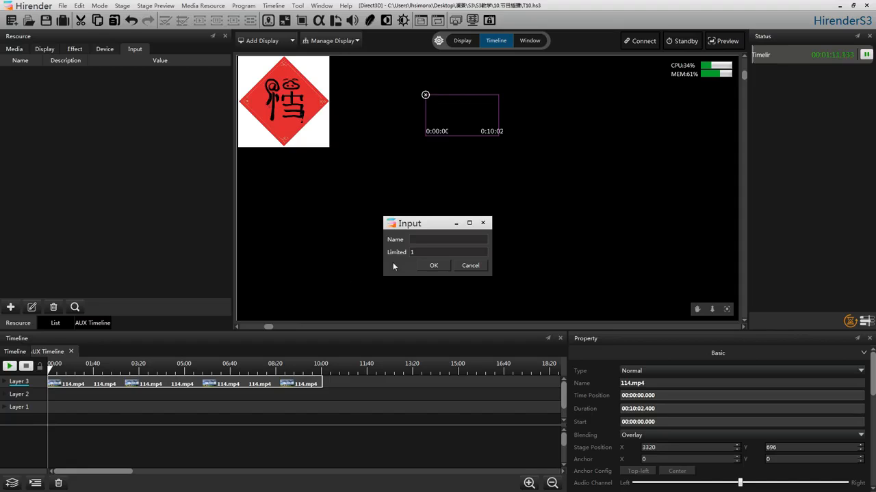
{"action": "left_click", "coordinate": [435, 238]}
{"action": "type", "text": "f1"}
{"action": "left_click", "coordinate": [432, 266]}
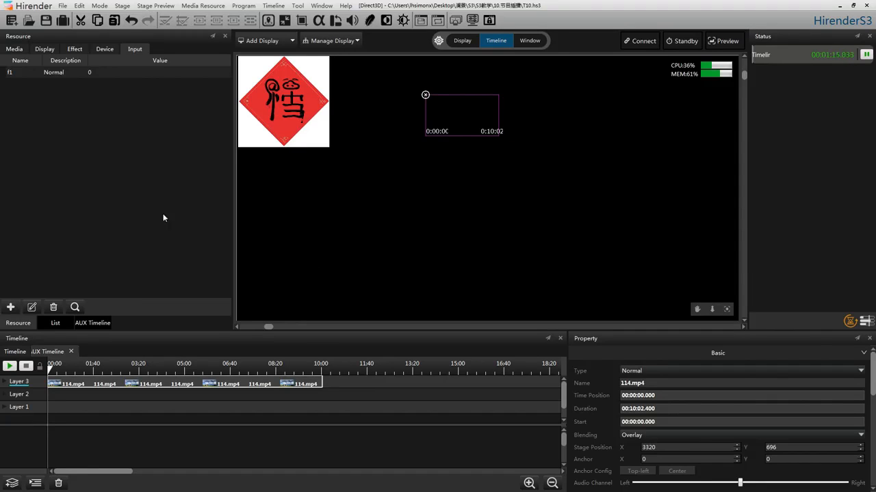
Set the input trigger condition of AUX Timeline 1 to f1>0.5 with Stop as its trigger end action
{"action": "left_click", "coordinate": [92, 323]}
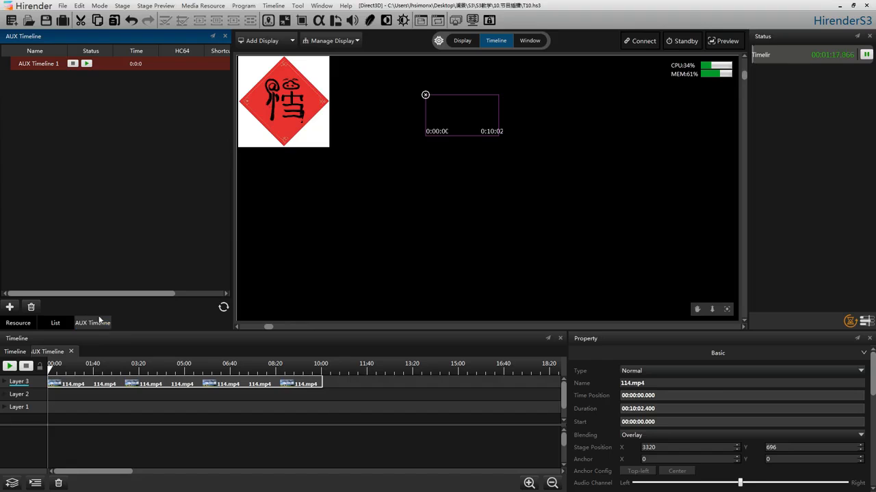
{"action": "right_click", "coordinate": [156, 69]}
{"action": "left_click", "coordinate": [177, 82]}
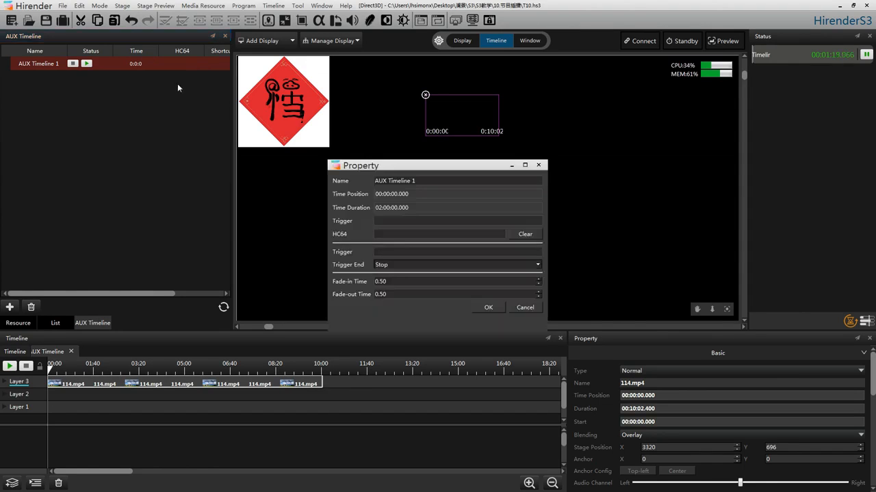
{"action": "left_click", "coordinate": [386, 252]}
{"action": "type", "text": "f1>0.5"}
{"action": "left_click", "coordinate": [513, 265]}
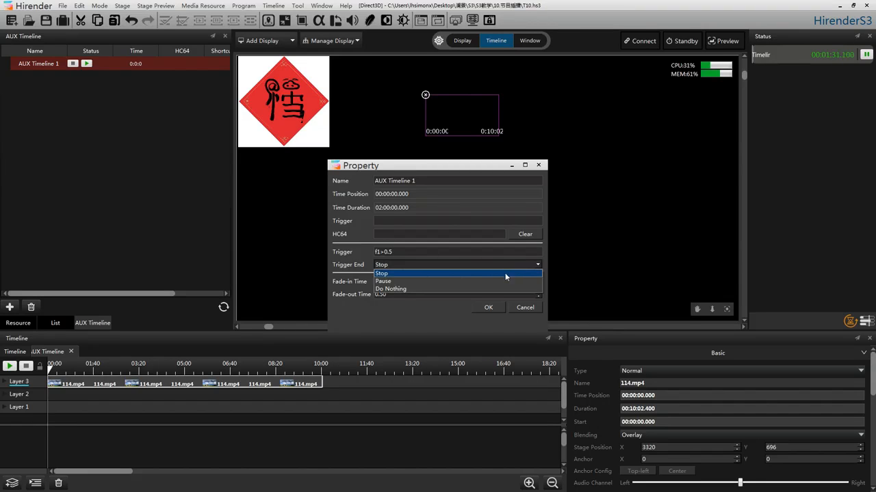
{"action": "left_click", "coordinate": [502, 275]}
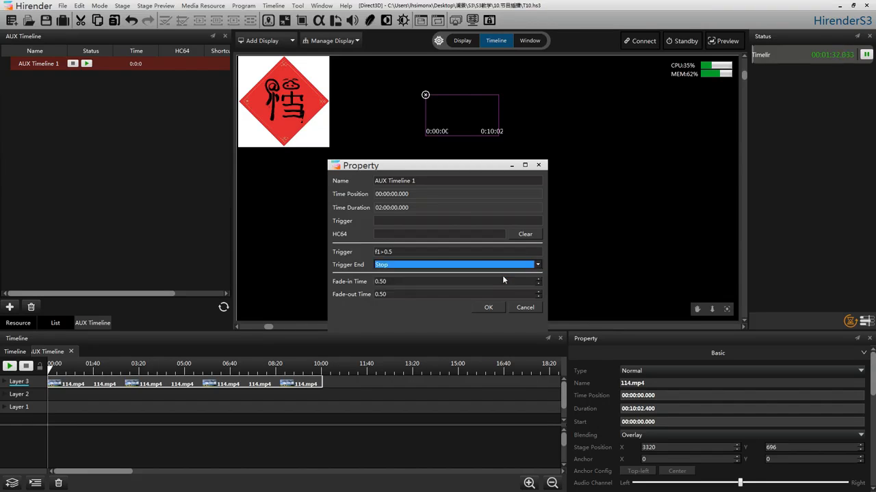
{"action": "left_click", "coordinate": [488, 308]}
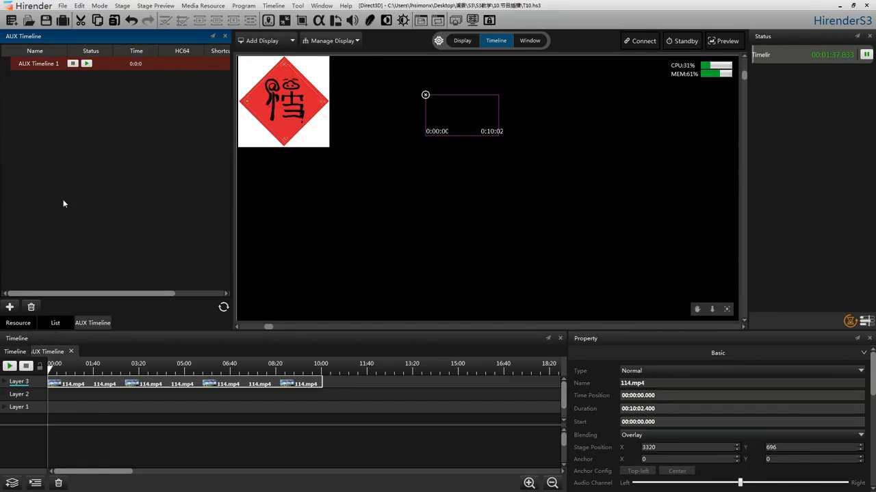
Detach the AUX Timeline panel and place it over the Status panel, away from the resource list
{"action": "mouse_move", "coordinate": [92, 322]}
{"action": "left_mouse_down"}
{"action": "mouse_move", "coordinate": [265, 232]}
{"action": "mouse_move", "coordinate": [88, 310]}
{"action": "left_mouse_up"}
{"action": "left_click", "coordinate": [213, 36]}
{"action": "left_click_drag", "start_coordinate": [116, 40], "coordinate": [749, 45]}
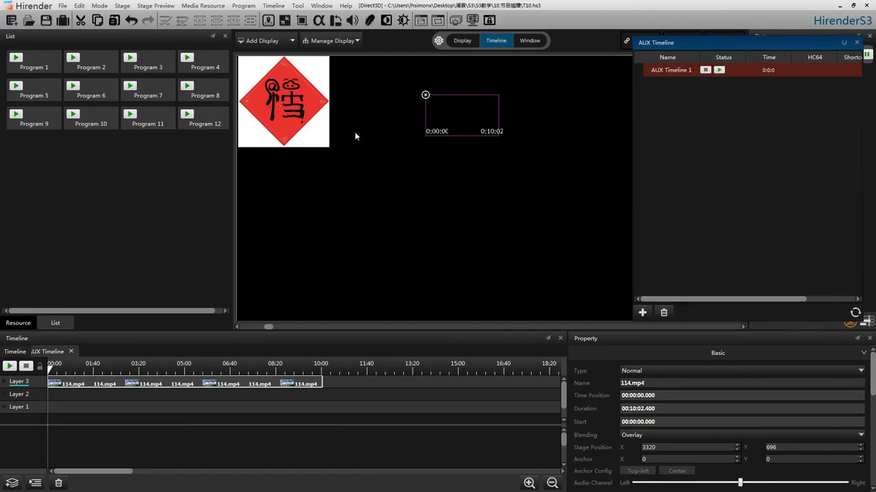
Test the input trigger by raising f1 from near zero to about 0.6 and about 0.8, and stop AUX Timeline 1
{"action": "left_click", "coordinate": [18, 323]}
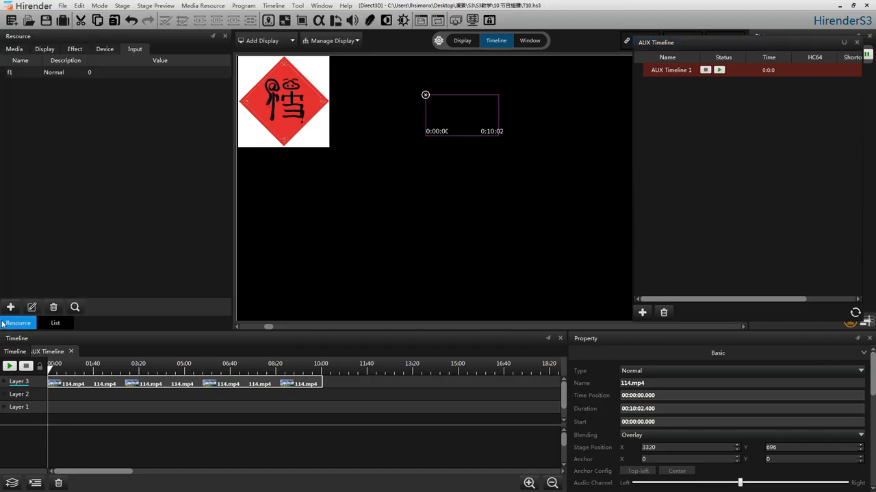
{"action": "left_click", "coordinate": [121, 69]}
{"action": "left_click", "coordinate": [86, 76]}
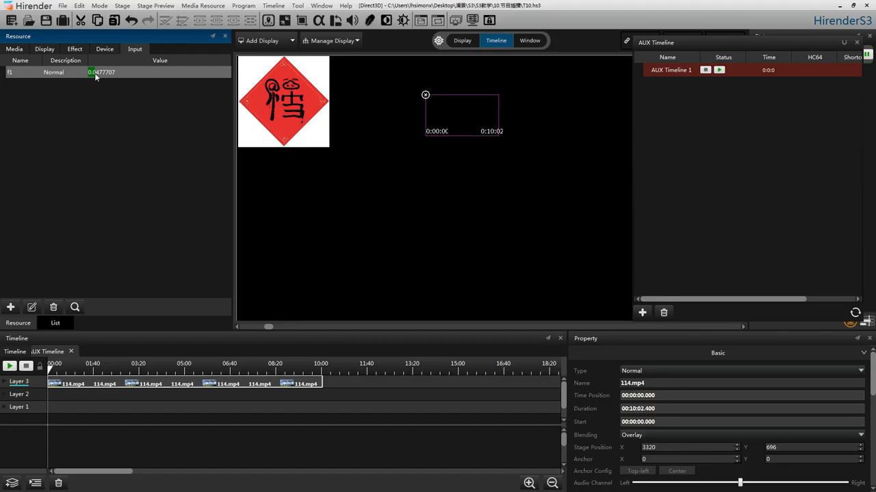
{"action": "left_click_drag", "start_coordinate": [95, 74], "coordinate": [92, 75]}
{"action": "left_click_drag", "start_coordinate": [90, 73], "coordinate": [99, 77]}
{"action": "left_click_drag", "start_coordinate": [125, 74], "coordinate": [174, 71]}
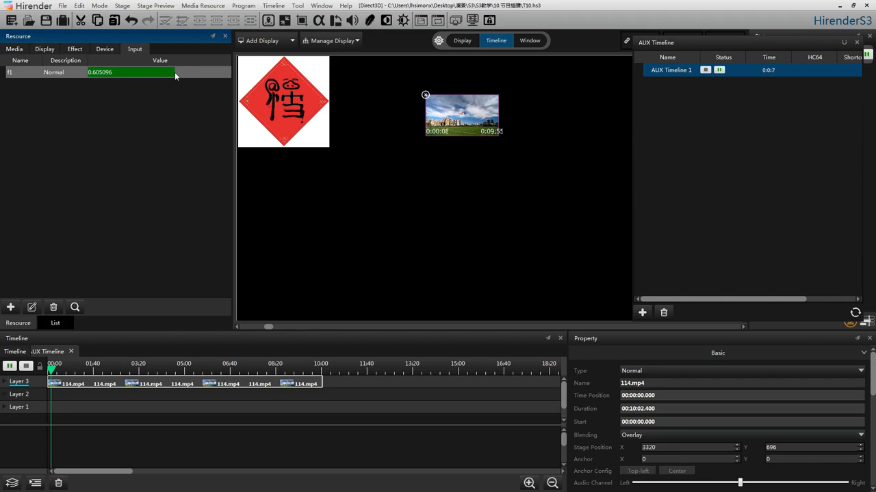
{"action": "left_click_drag", "start_coordinate": [174, 72], "coordinate": [202, 71]}
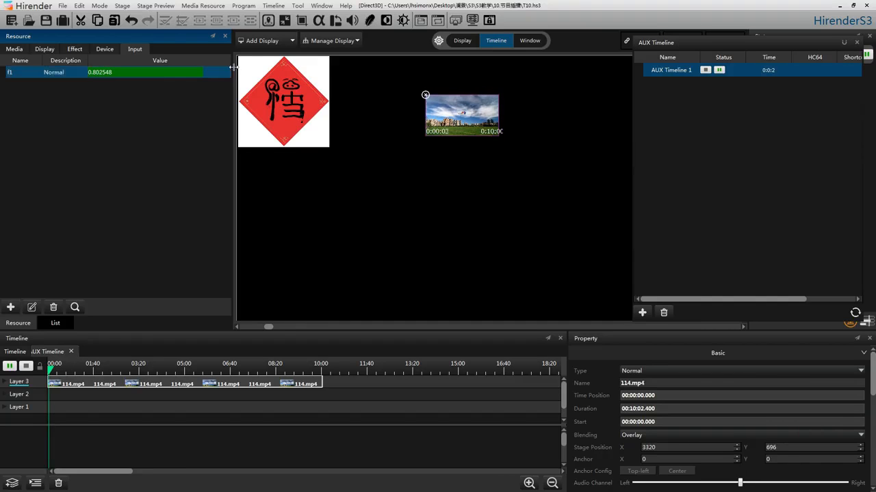
{"action": "left_click", "coordinate": [708, 71]}
{"action": "left_click", "coordinate": [706, 70]}
Set the trigger end action of AUX Timeline 1 to Pause and test it by moving f1 to about 0.73 and about 0.40
{"action": "right_click", "coordinate": [741, 67]}
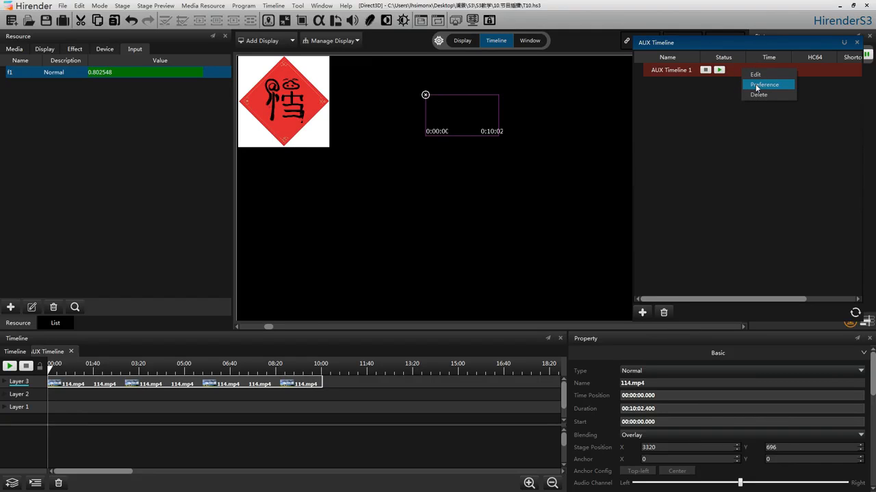
{"action": "left_click", "coordinate": [756, 86]}
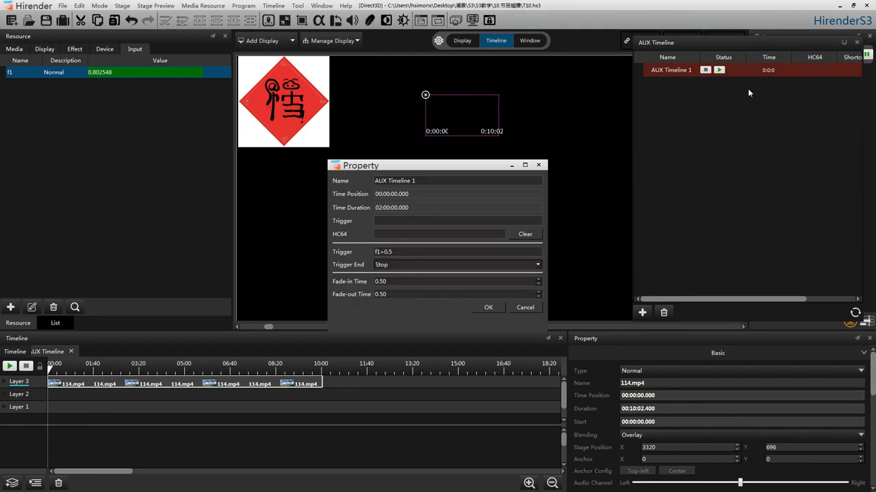
{"action": "left_click", "coordinate": [537, 266]}
{"action": "left_click", "coordinate": [525, 282]}
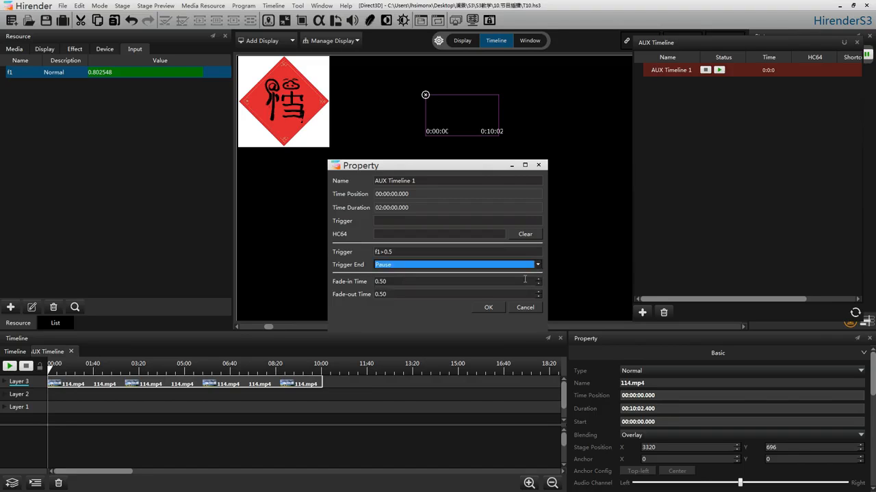
{"action": "left_click", "coordinate": [493, 308]}
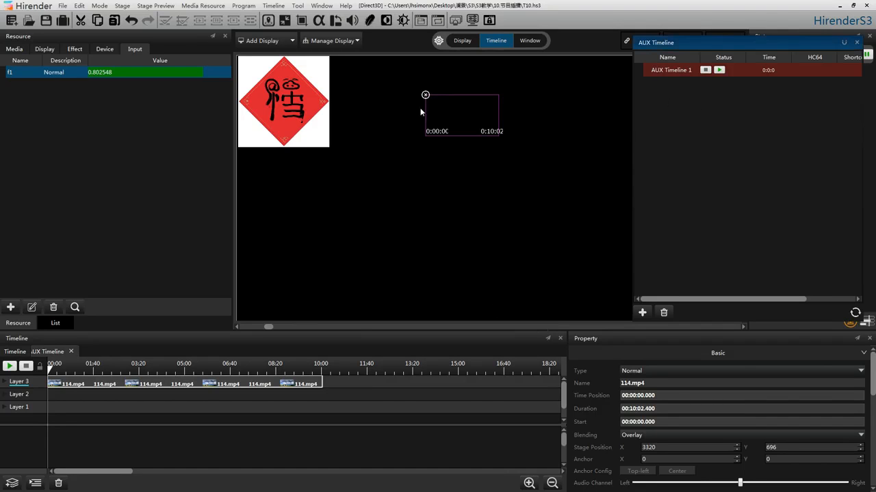
{"action": "mouse_move", "coordinate": [203, 72]}
{"action": "left_mouse_down"}
{"action": "mouse_move", "coordinate": [116, 72]}
{"action": "mouse_move", "coordinate": [194, 75]}
{"action": "left_mouse_up"}
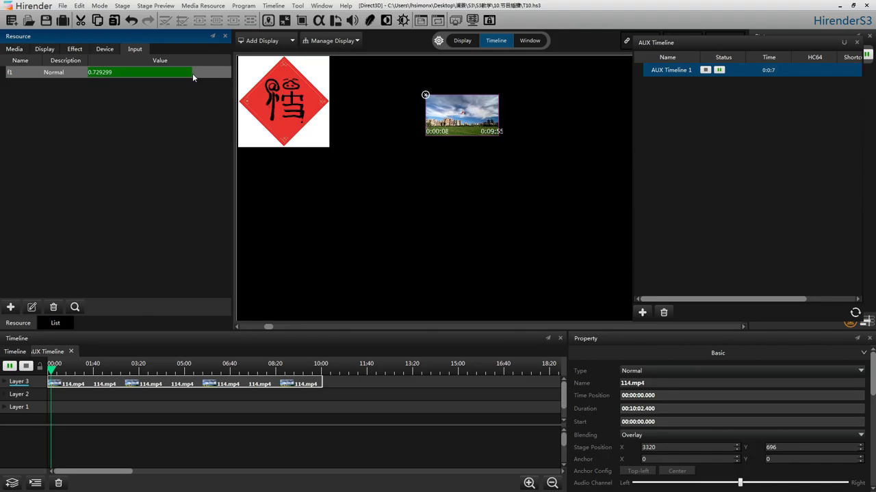
{"action": "left_click_drag", "start_coordinate": [191, 74], "coordinate": [145, 75]}
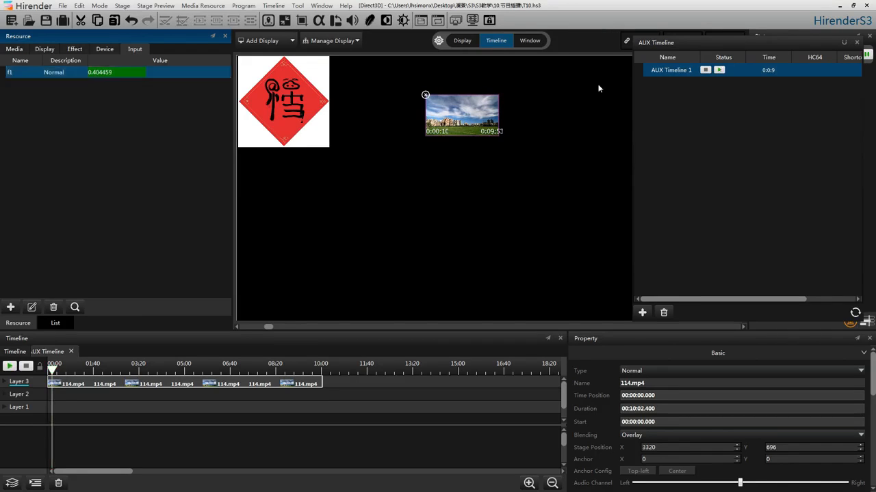
Change the trigger end action of AUX Timeline 1 to Do Nothing
{"action": "right_click", "coordinate": [768, 74]}
{"action": "left_click", "coordinate": [766, 81]}
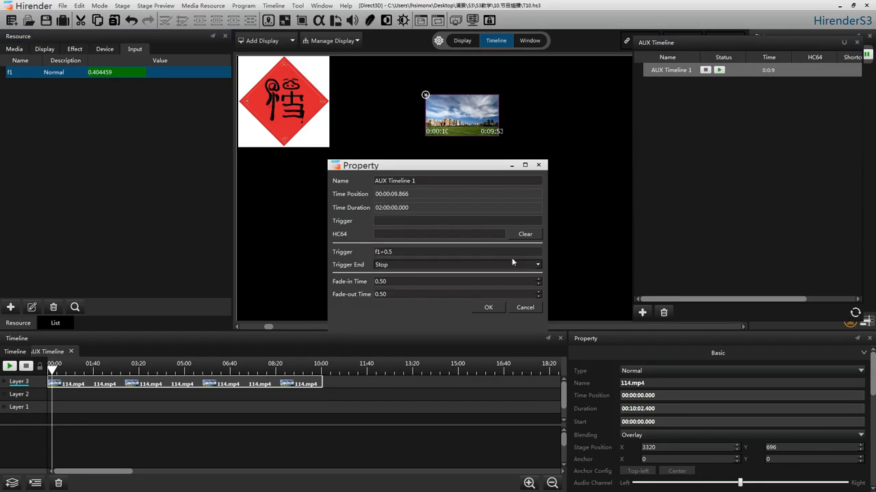
{"action": "left_click", "coordinate": [538, 266]}
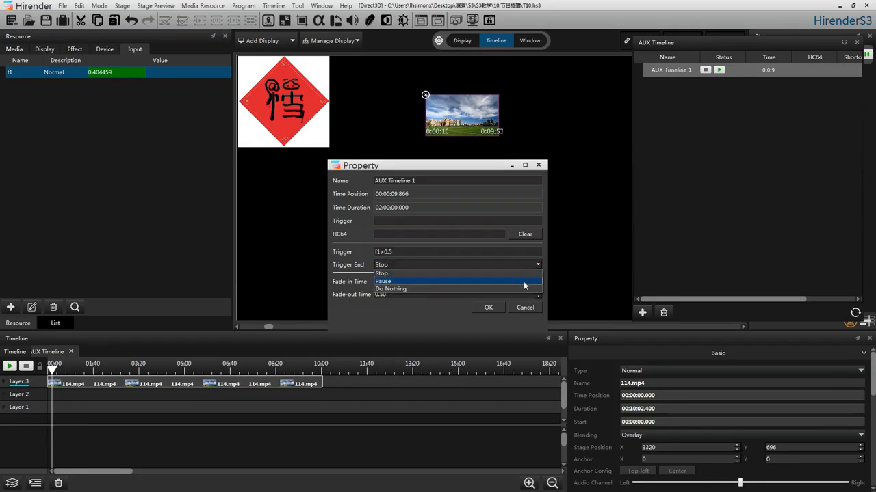
{"action": "left_click", "coordinate": [520, 288]}
{"action": "left_click", "coordinate": [488, 308]}
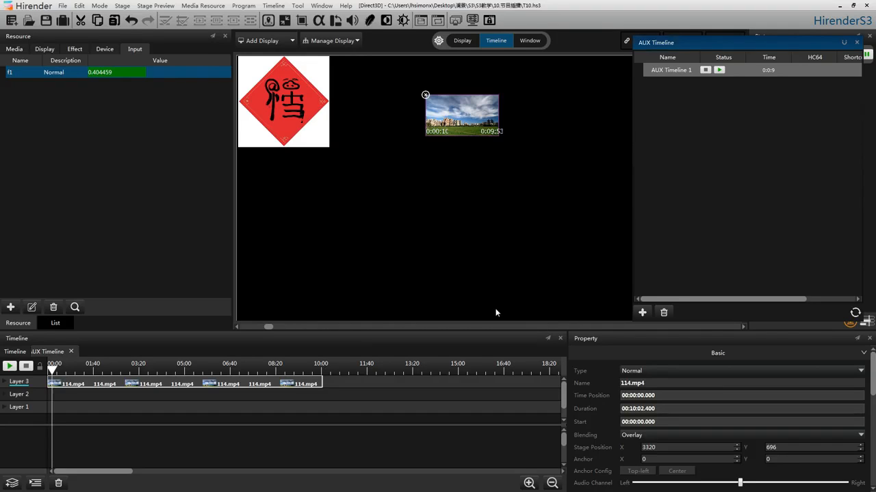
Raise f1 to about 0.70, lower it to about 0.47, and stop AUX Timeline 1 manually
{"action": "left_click_drag", "start_coordinate": [144, 73], "coordinate": [194, 77]}
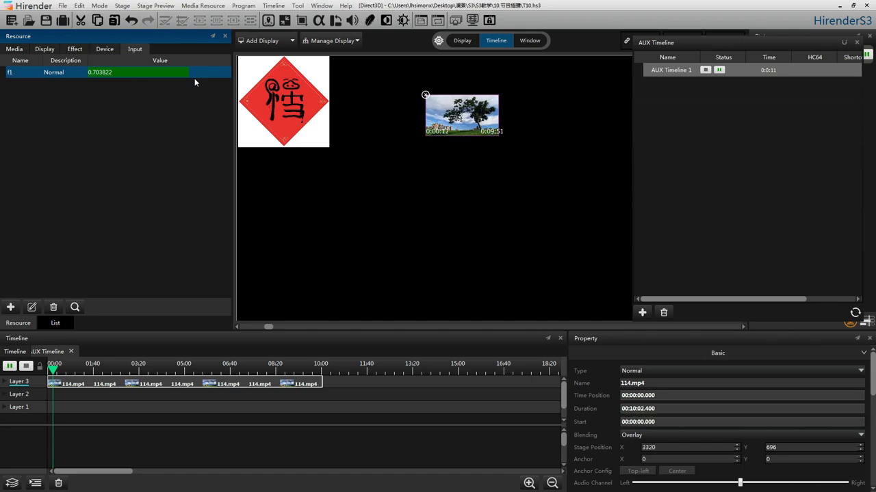
{"action": "left_click_drag", "start_coordinate": [193, 78], "coordinate": [155, 76]}
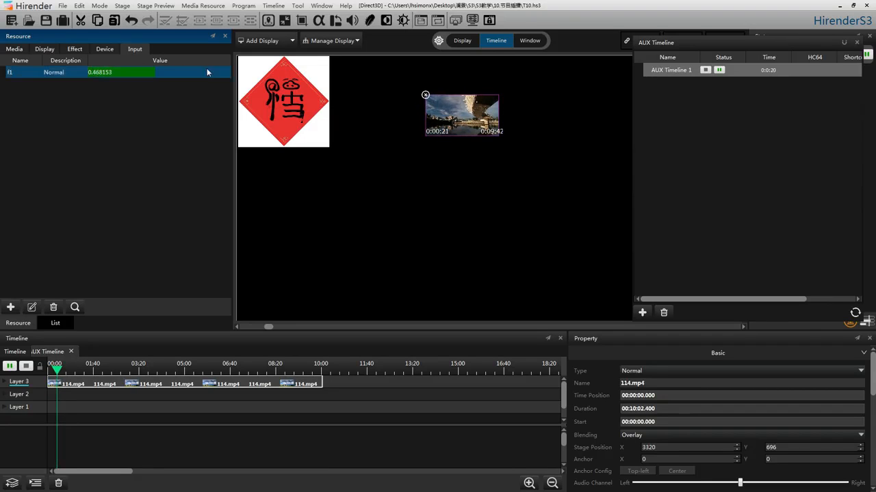
{"action": "left_click", "coordinate": [707, 70]}
Set both the fade-in time and the fade-out time of AUX Timeline 1 to 1.00
{"action": "right_click", "coordinate": [743, 71]}
{"action": "left_click", "coordinate": [756, 86]}
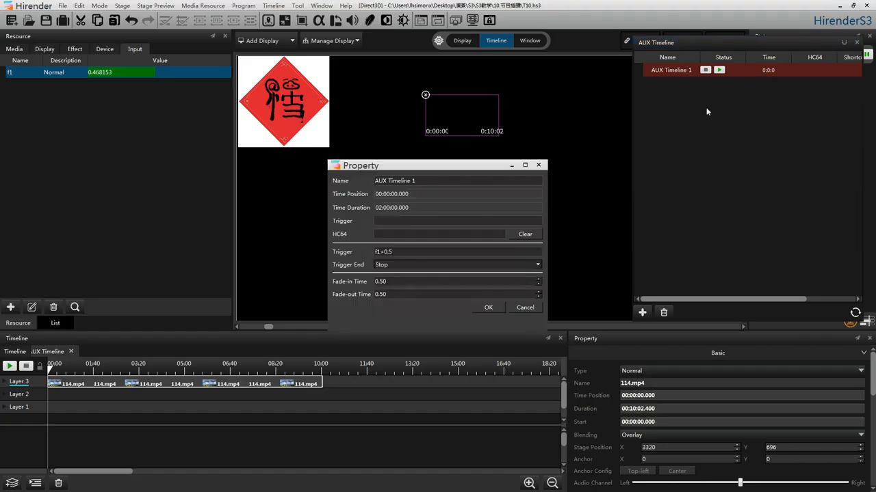
{"action": "double_click", "coordinate": [380, 282]}
{"action": "type", "text": "1"}
{"action": "key", "text": "Tab"}
{"action": "type", "text": "1"}
Clear the f1>0.5 trigger condition of AUX Timeline 1 and select Stop as its trigger end action
{"action": "double_click", "coordinate": [473, 256]}
{"action": "key", "text": "BackSpace"}
{"action": "left_click", "coordinate": [406, 264]}
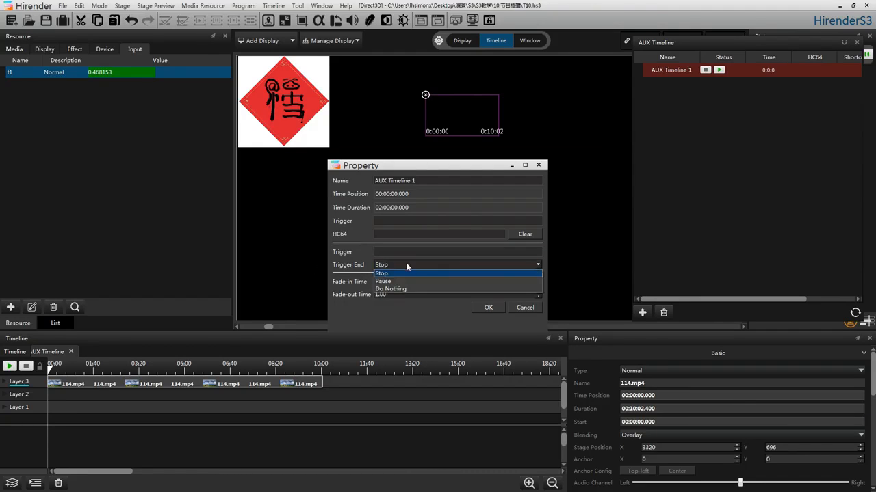
{"action": "left_click", "coordinate": [407, 273]}
Assign the letter a as keyboard trigger of AUX Timeline 1, and test the fades by triggering and stopping playback
{"action": "left_click", "coordinate": [425, 220]}
{"action": "type", "text": "a"}
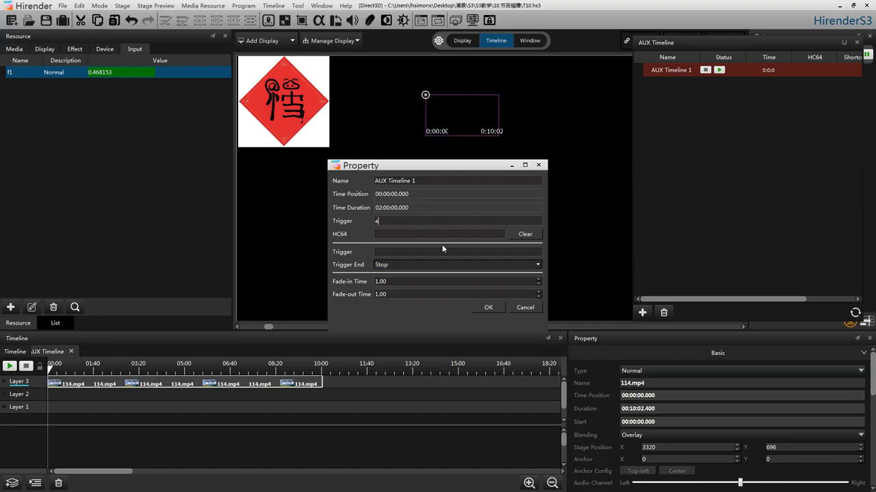
{"action": "left_click", "coordinate": [487, 308]}
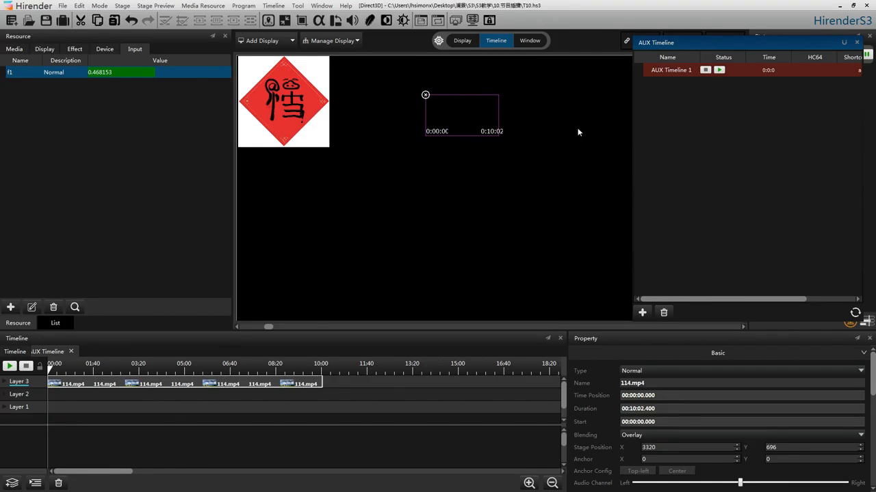
{"action": "key", "text": "a"}
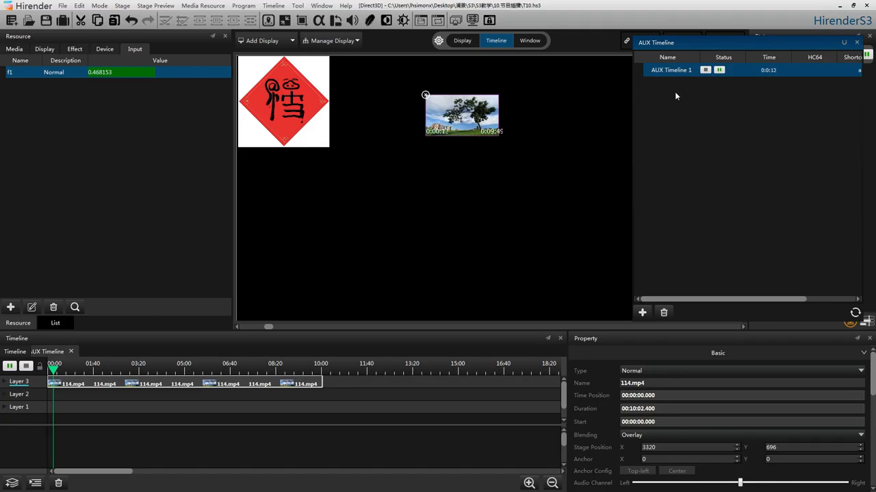
{"action": "left_click", "coordinate": [705, 71]}
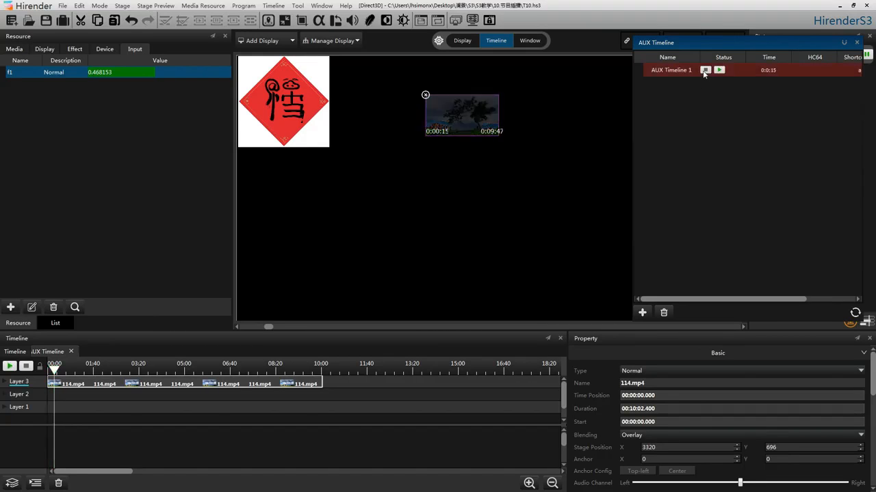